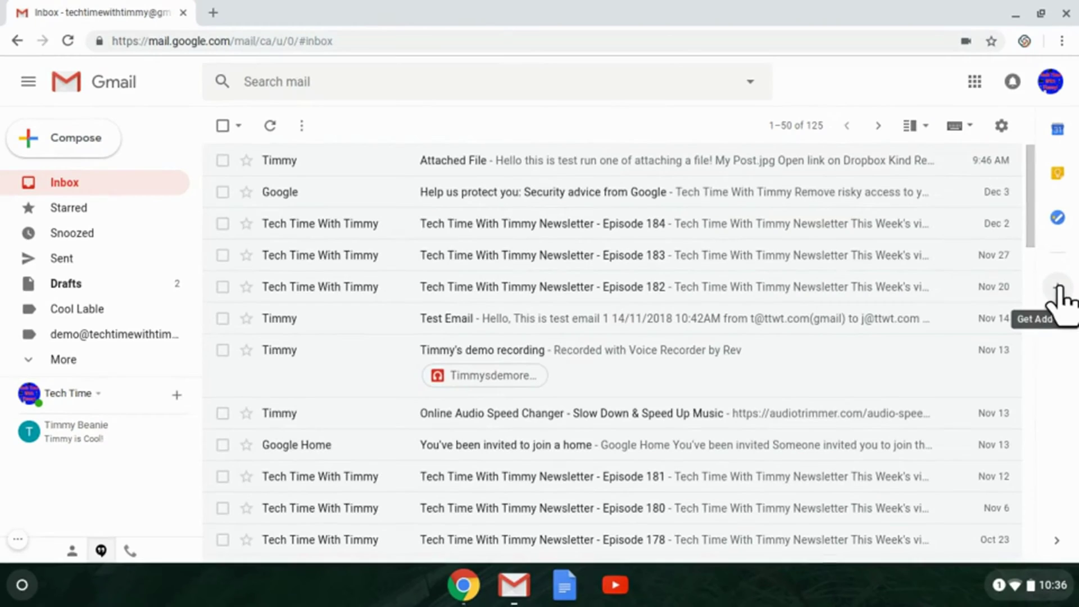
Search the Gmail add-ons marketplace for Dropbox
{"action": "left_click", "coordinate": [1060, 291]}
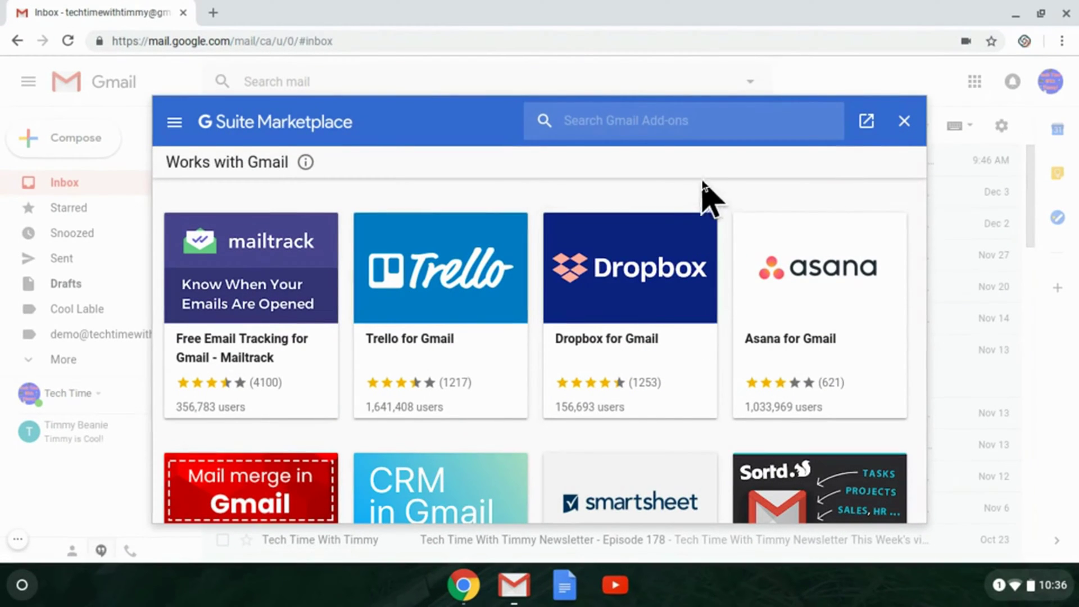
{"action": "left_click", "coordinate": [676, 123]}
{"action": "type", "text": "D"}
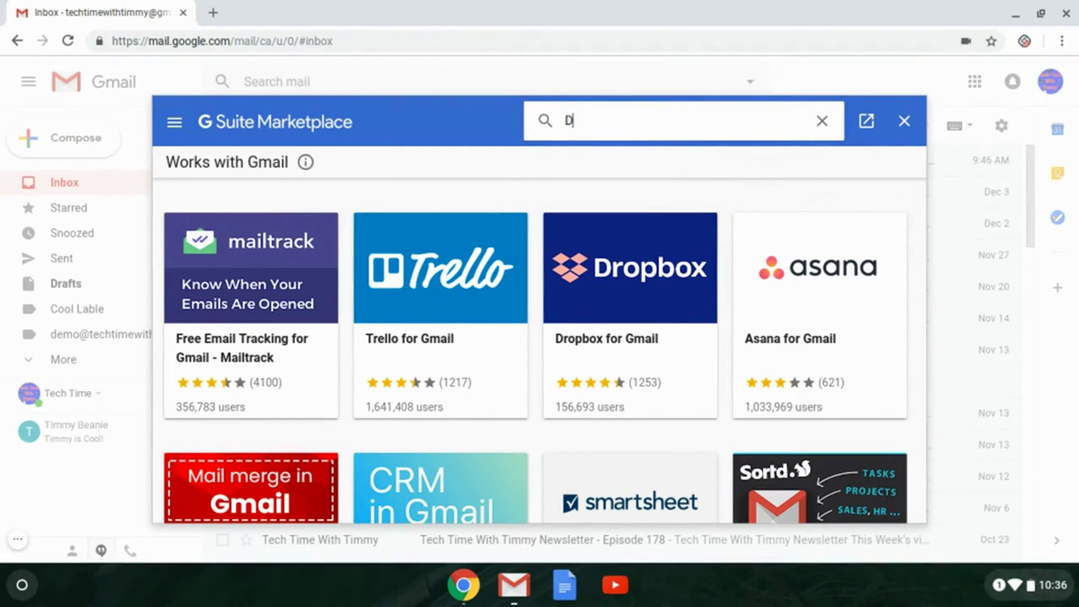
{"action": "type", "text": "ropbox"}
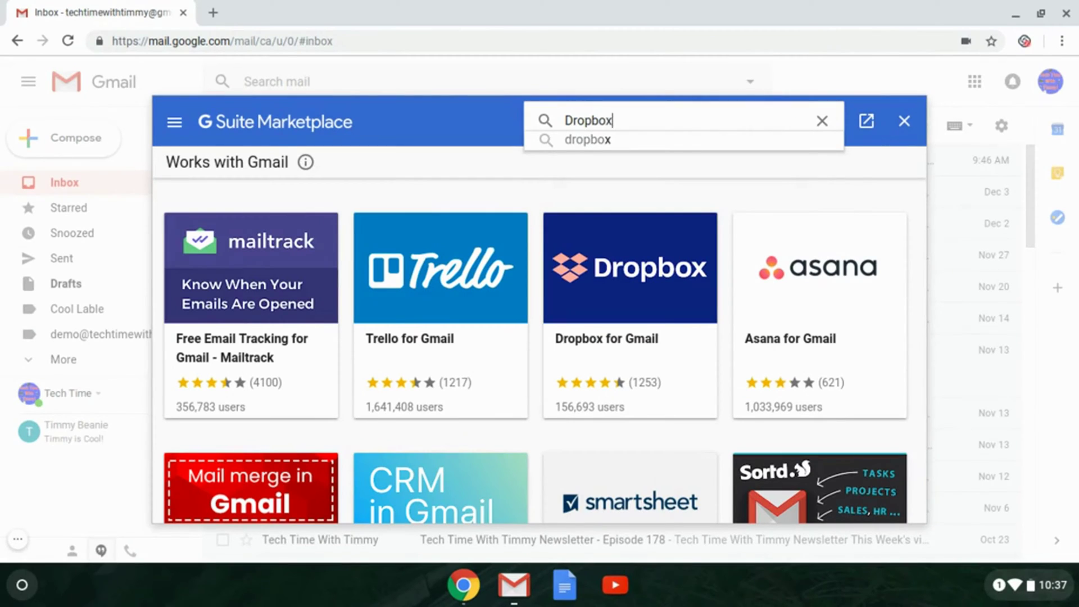
{"action": "key", "text": "Return"}
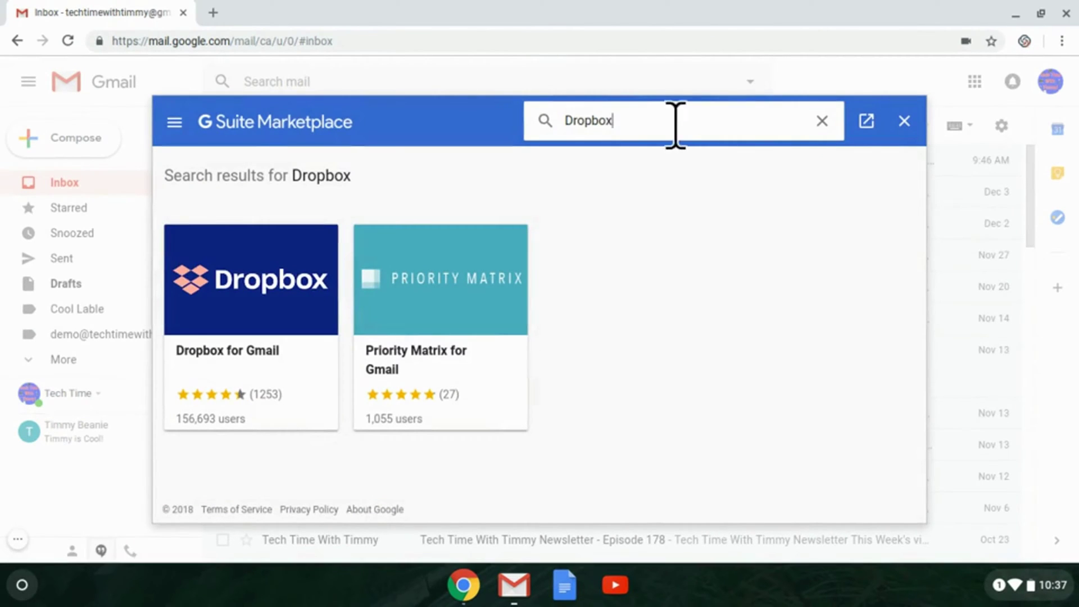
Open the Dropbox for Gmail listing, install it, and continue past the permissions notice
{"action": "left_click", "coordinate": [258, 366]}
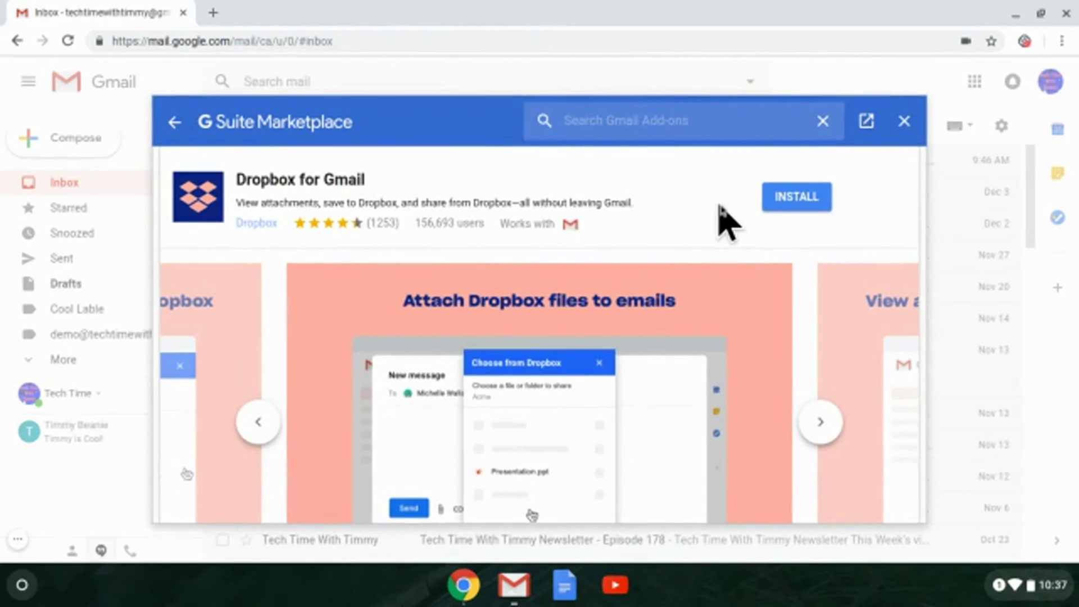
{"action": "left_click", "coordinate": [804, 210]}
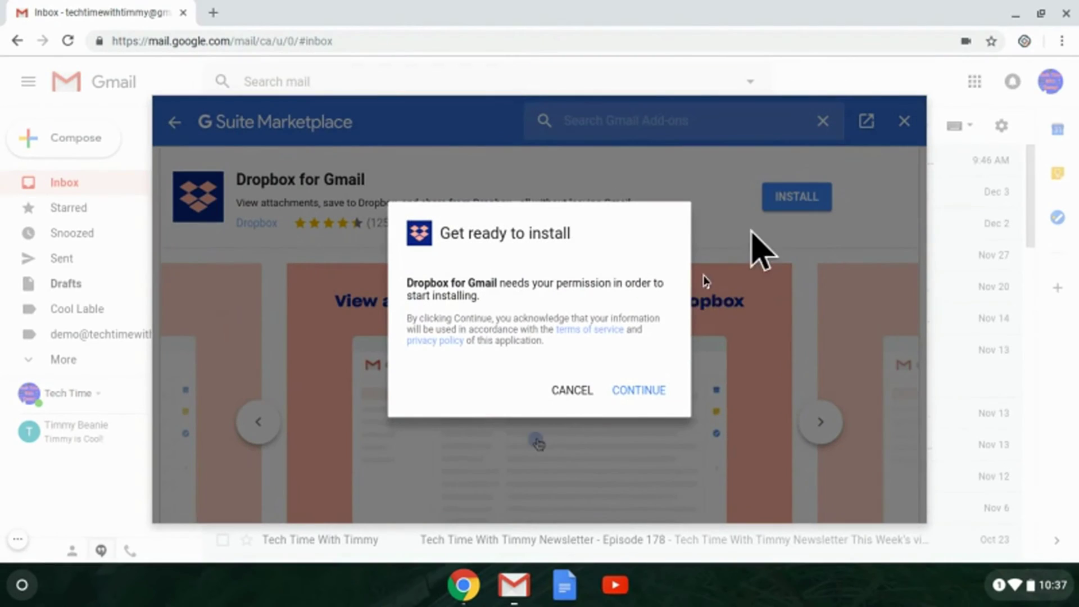
{"action": "left_click", "coordinate": [641, 390]}
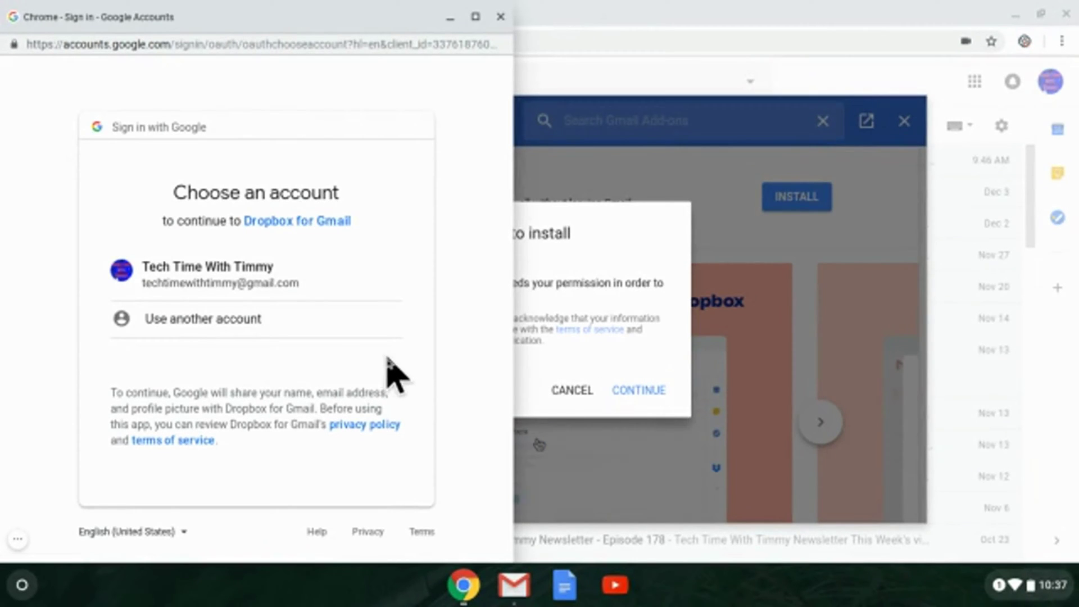
Choose the Google account and allow Dropbox for Gmail access to it
{"action": "left_click", "coordinate": [259, 279]}
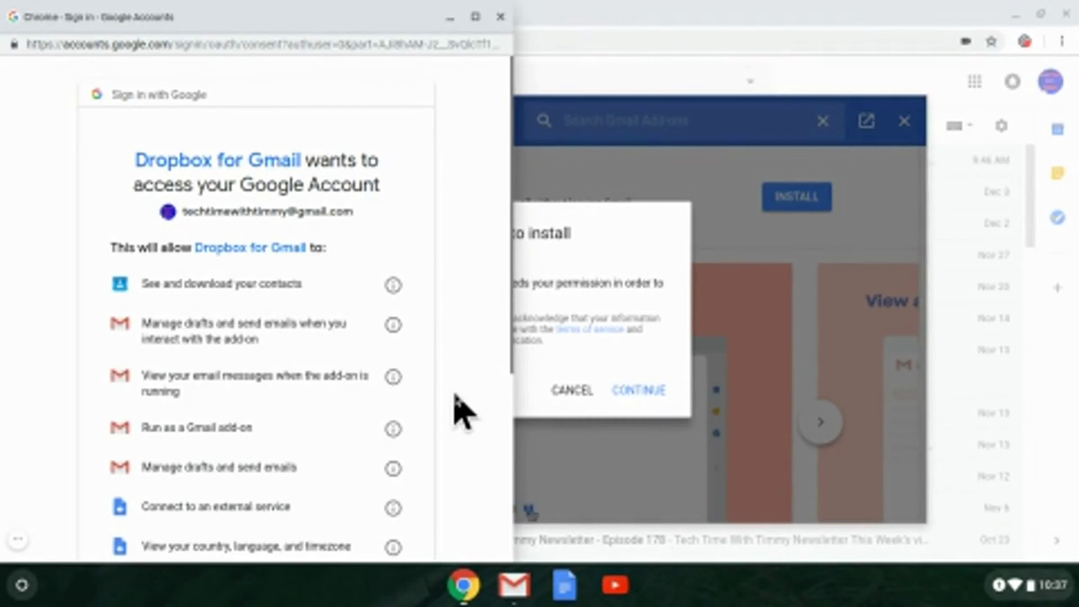
{"action": "scroll", "coordinate": [455, 396], "scroll_direction": "down", "scroll_amount": 5}
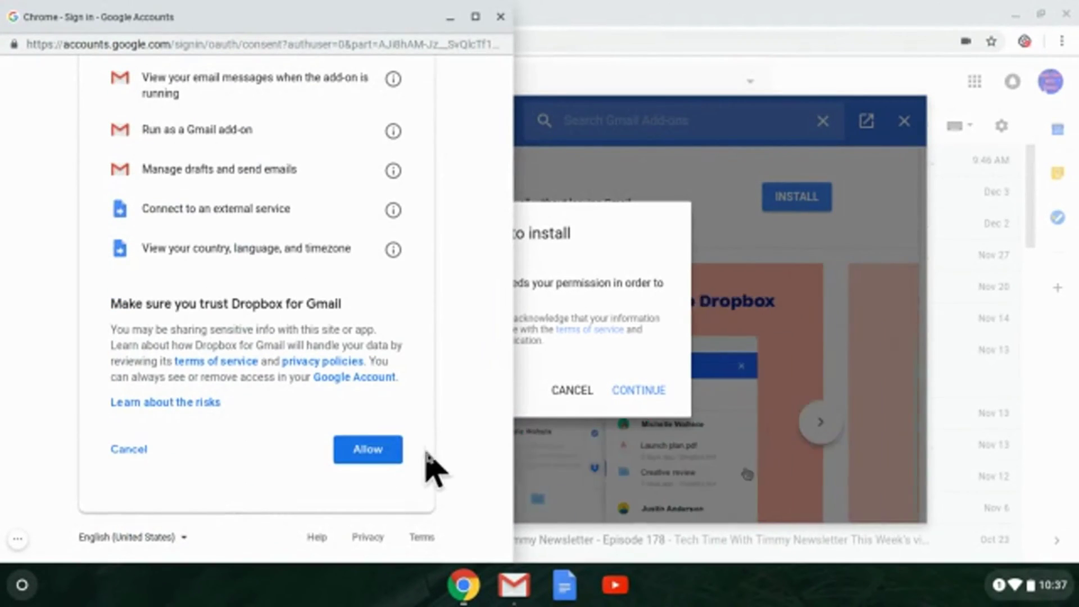
{"action": "left_click", "coordinate": [376, 454]}
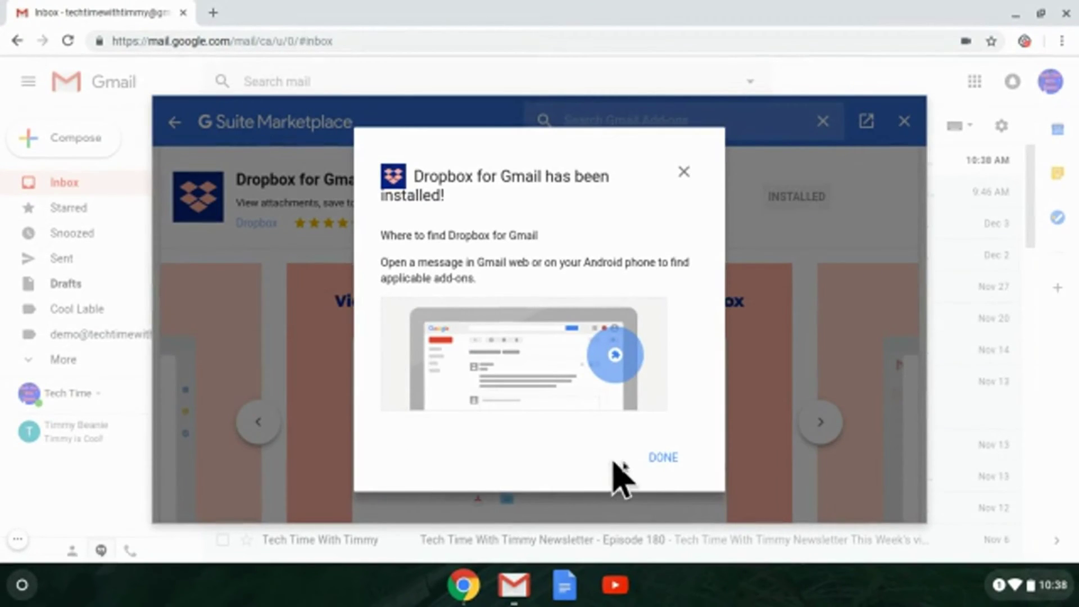
Close the install confirmation and marketplace, and dismiss the Dropbox installed notice
{"action": "left_click", "coordinate": [663, 458]}
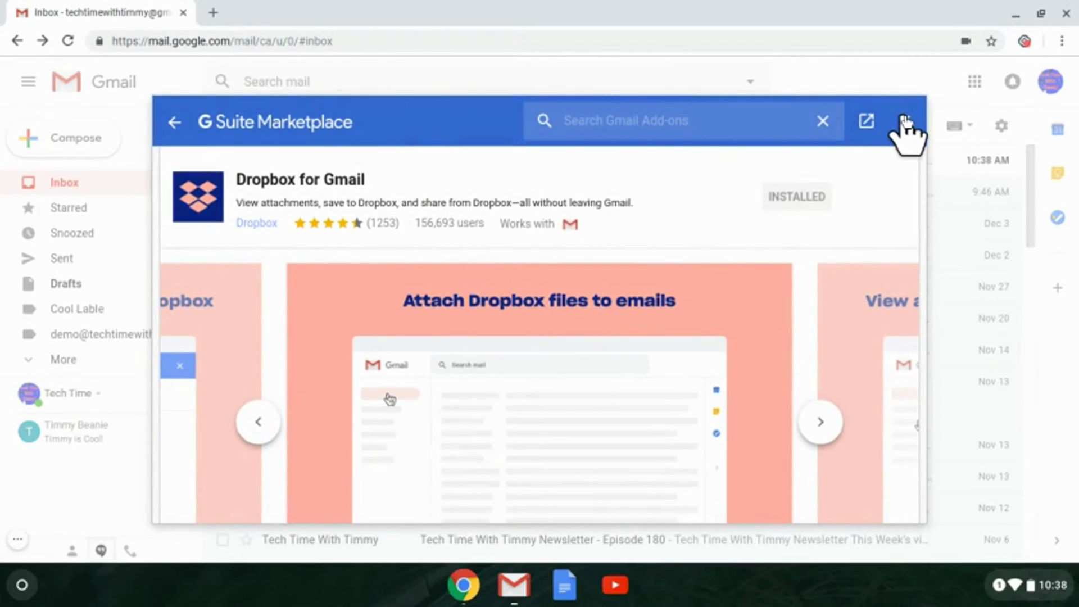
{"action": "left_click", "coordinate": [906, 120]}
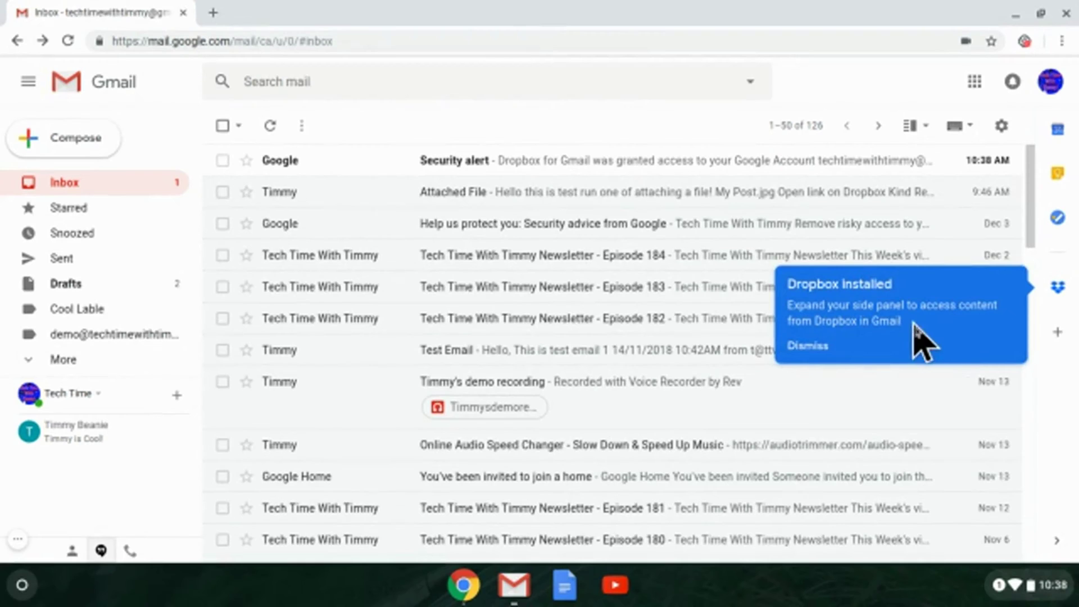
{"action": "left_click", "coordinate": [830, 351]}
{"action": "mouse_move", "coordinate": [540, 318]}
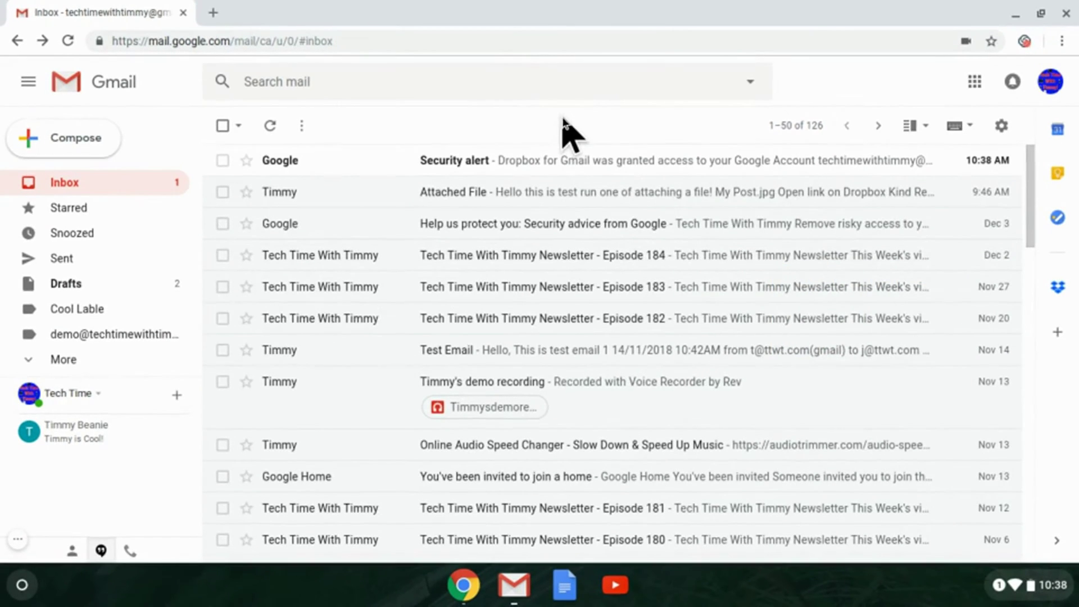
Compose the 'A Cool File For You' email and bring up the Dropbox add-on panel
{"action": "left_click", "coordinate": [99, 141]}
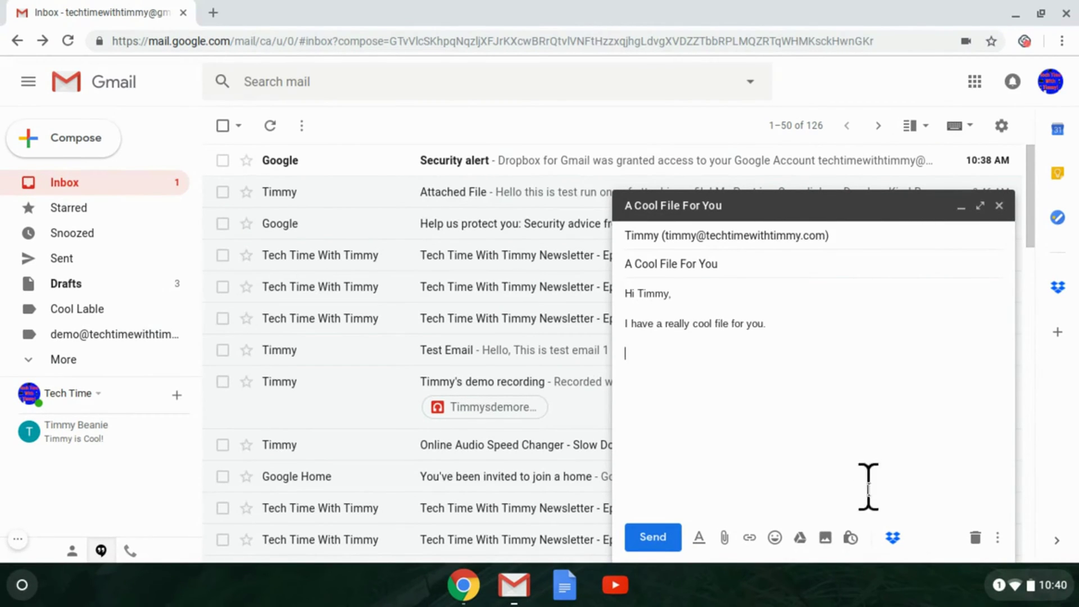
{"action": "left_click", "coordinate": [893, 537]}
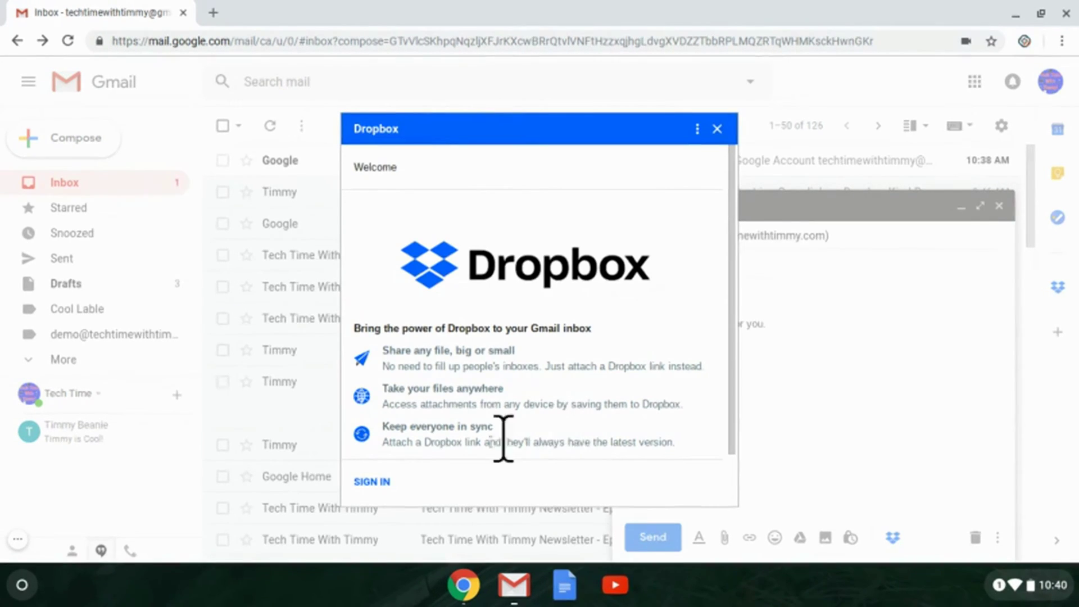
Sign in to Dropbox and authorize Dropbox for Gmail to access your files
{"action": "left_click", "coordinate": [375, 482]}
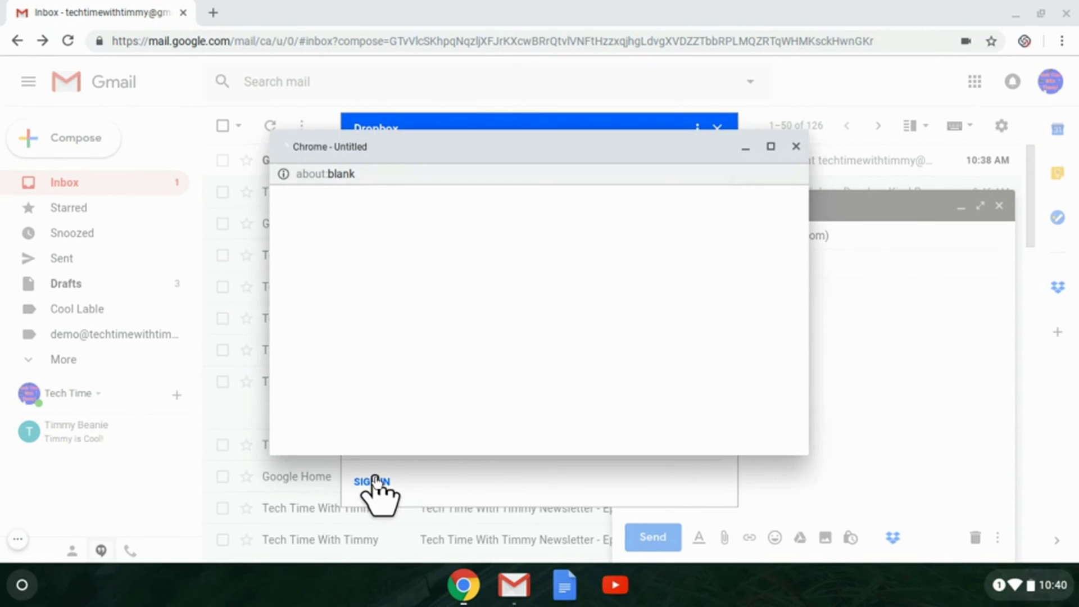
{"action": "scroll", "coordinate": [742, 345], "scroll_direction": "down", "scroll_amount": 1}
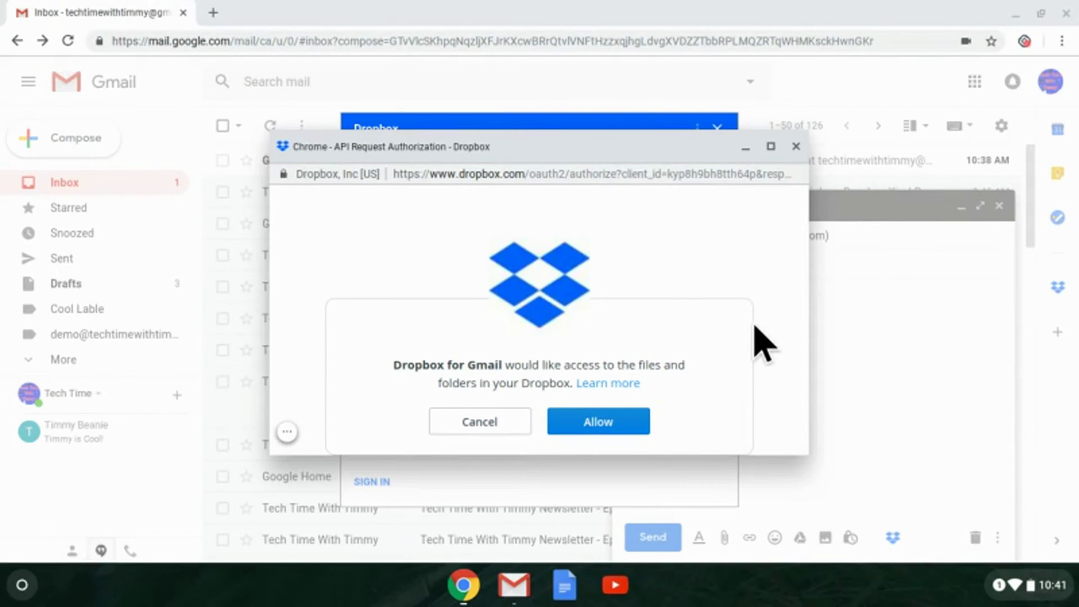
{"action": "left_click", "coordinate": [625, 422]}
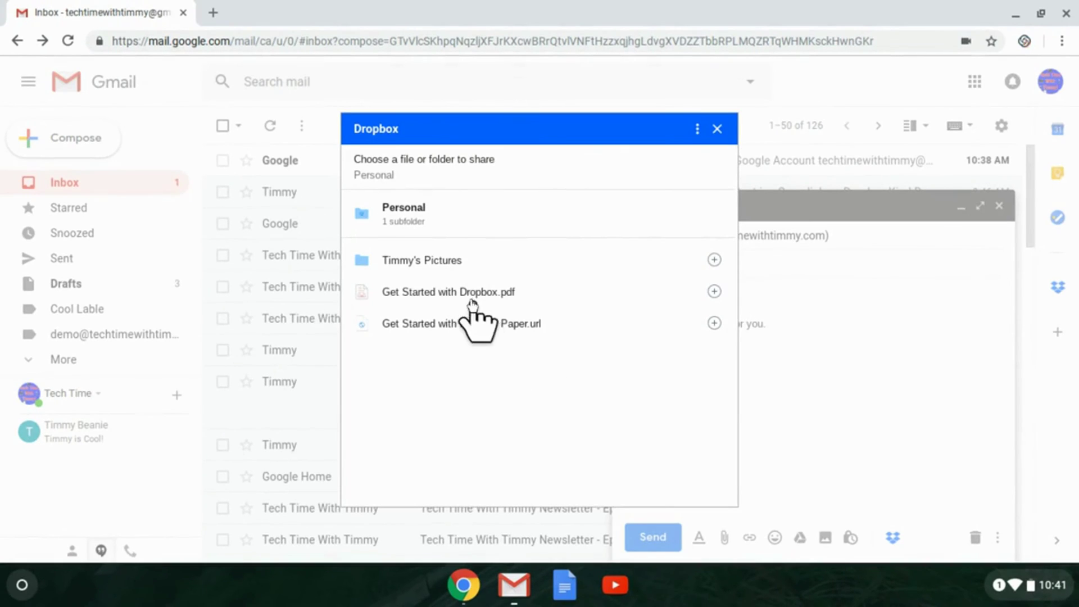
Insert a link to My Post.jpg from the Timmy's Pictures folder
{"action": "left_click", "coordinate": [439, 259]}
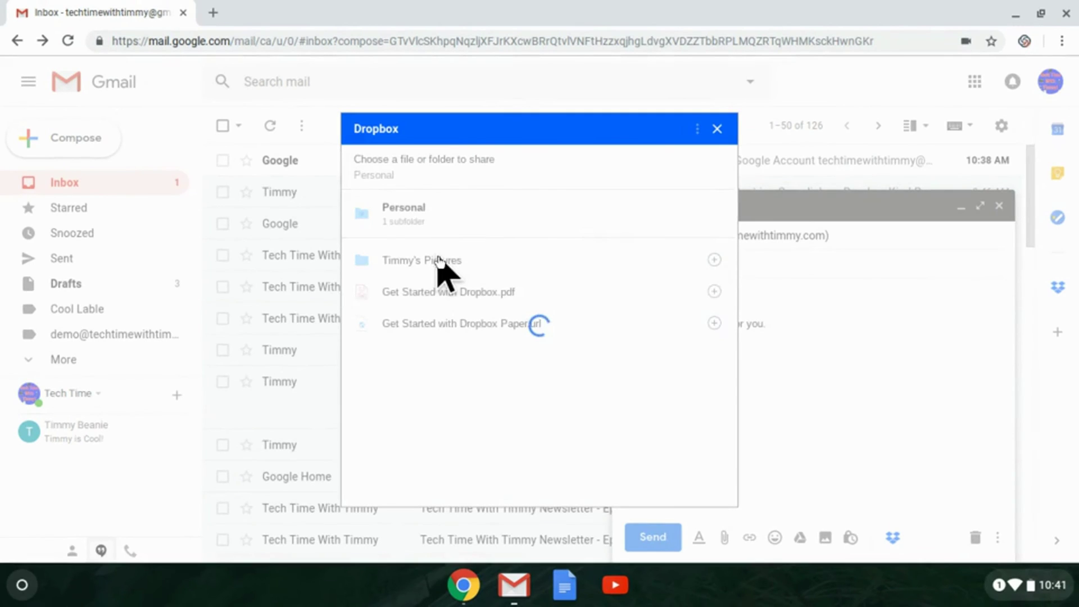
{"action": "left_click", "coordinate": [438, 260]}
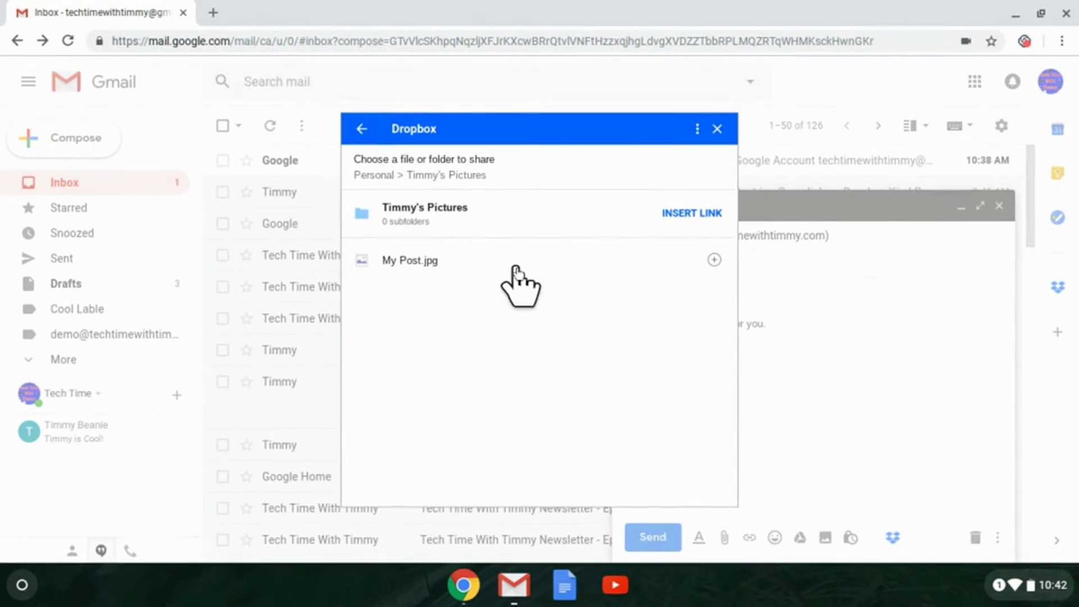
{"action": "left_click", "coordinate": [715, 260]}
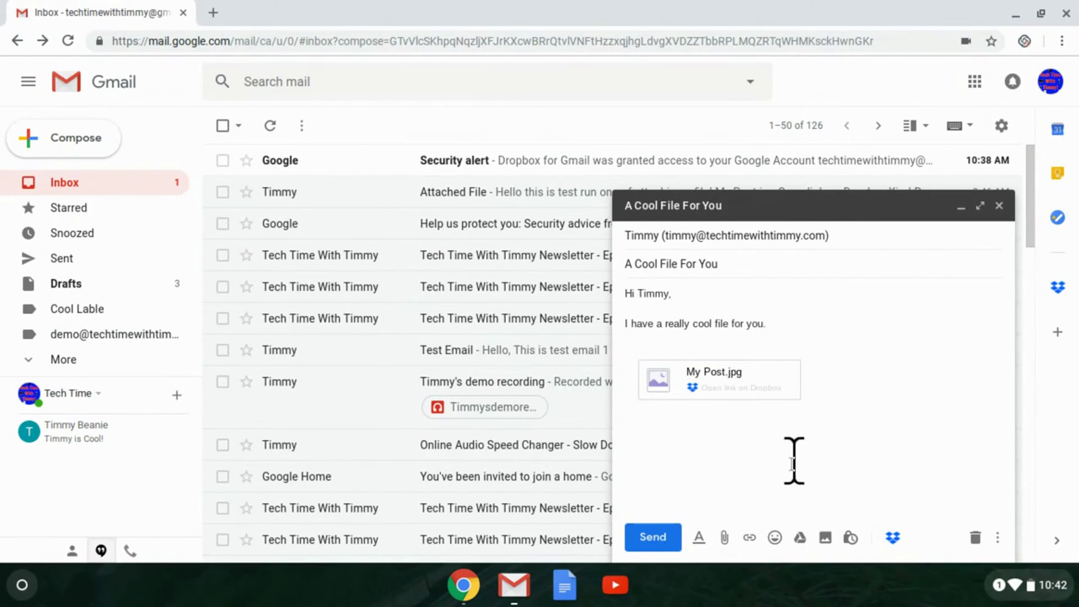
Send the 'A Cool File For You' email with the My Post.jpg link
{"action": "left_click", "coordinate": [669, 537]}
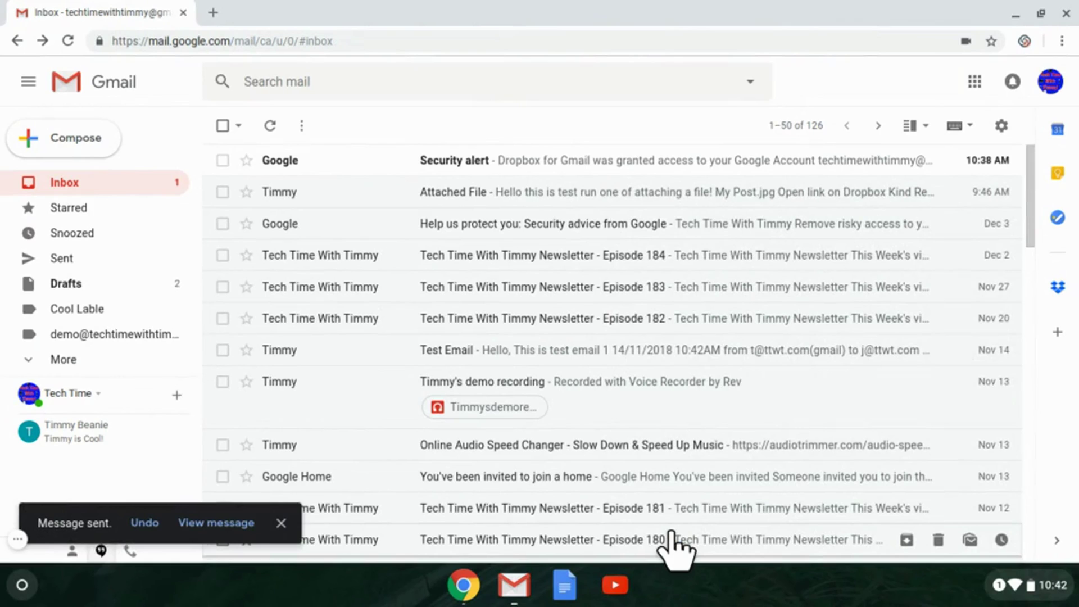